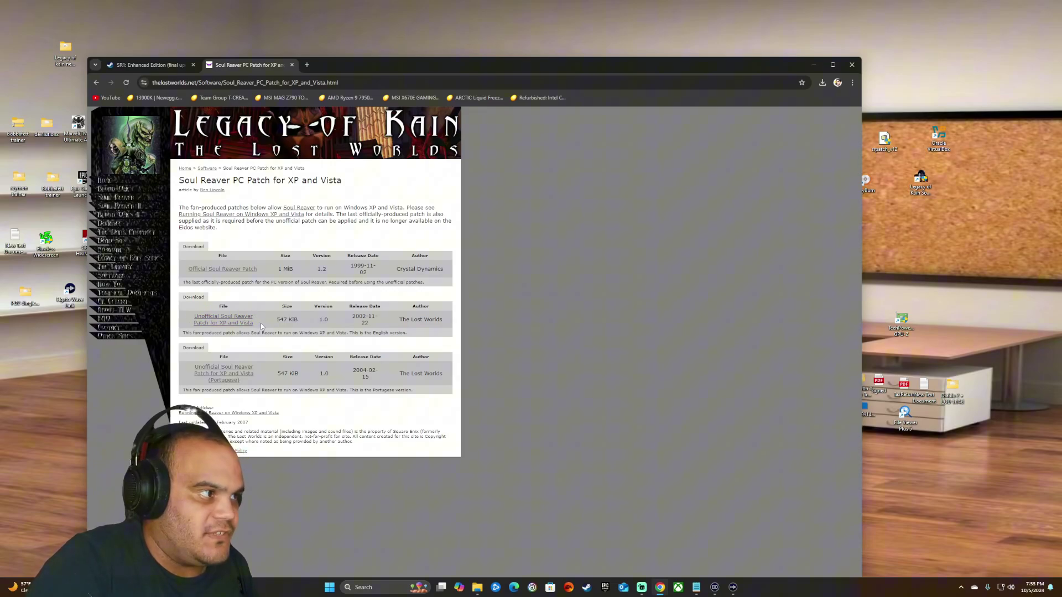
Step: Download the English unofficial XP/Vista patch, then bring up the Soul Reaver install folder
{"action": "left_click", "coordinate": [254, 323]}
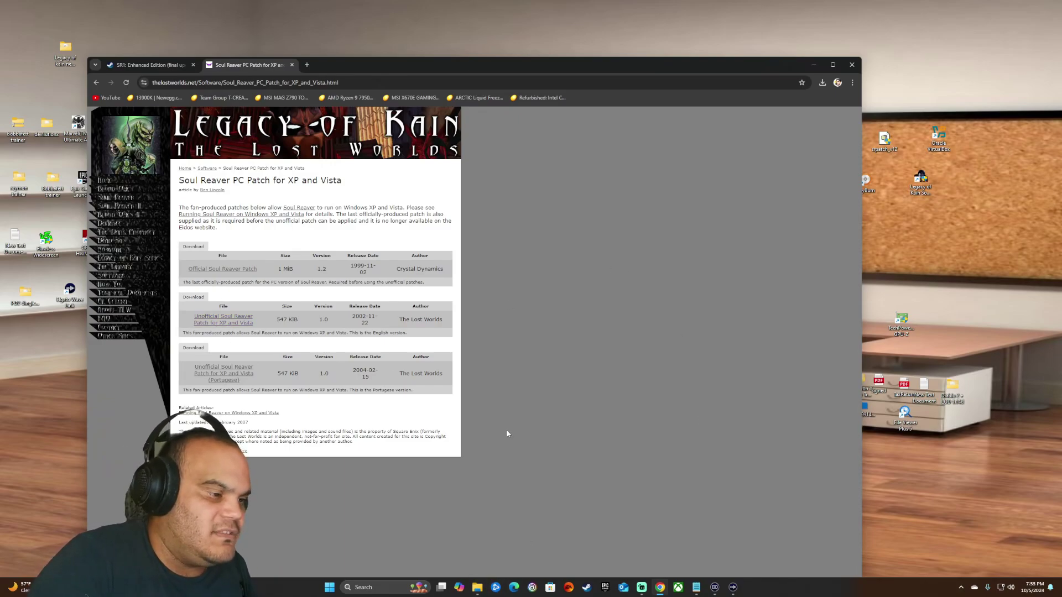
{"action": "left_click", "coordinate": [478, 589]}
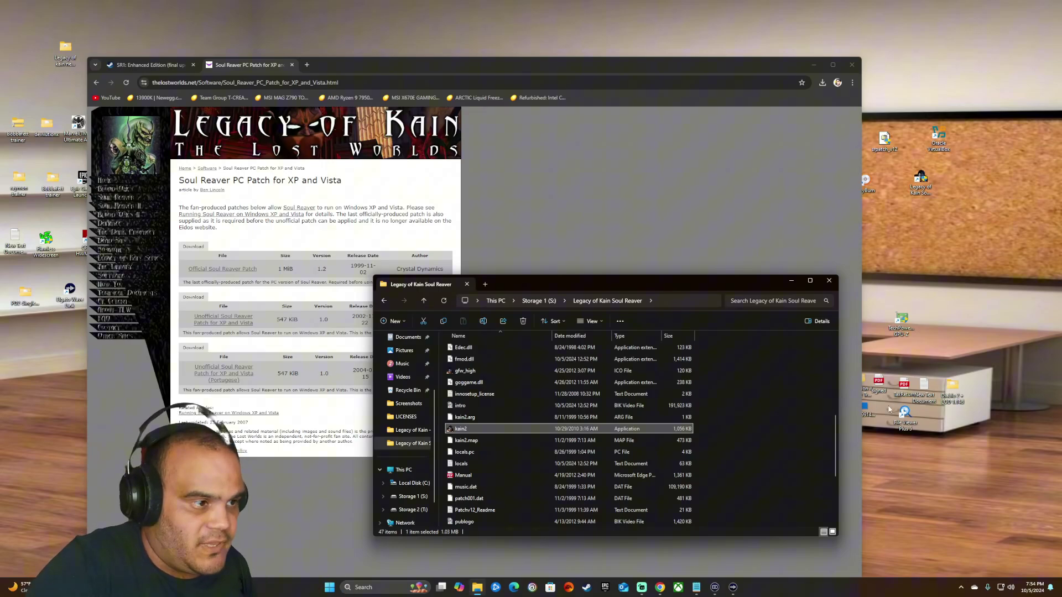
Step: In kain2's Properties, set Windows 7 compatibility mode and Run as administrator, then apply
{"action": "scroll", "coordinate": [695, 425], "scroll_direction": "up", "scroll_amount": 6}
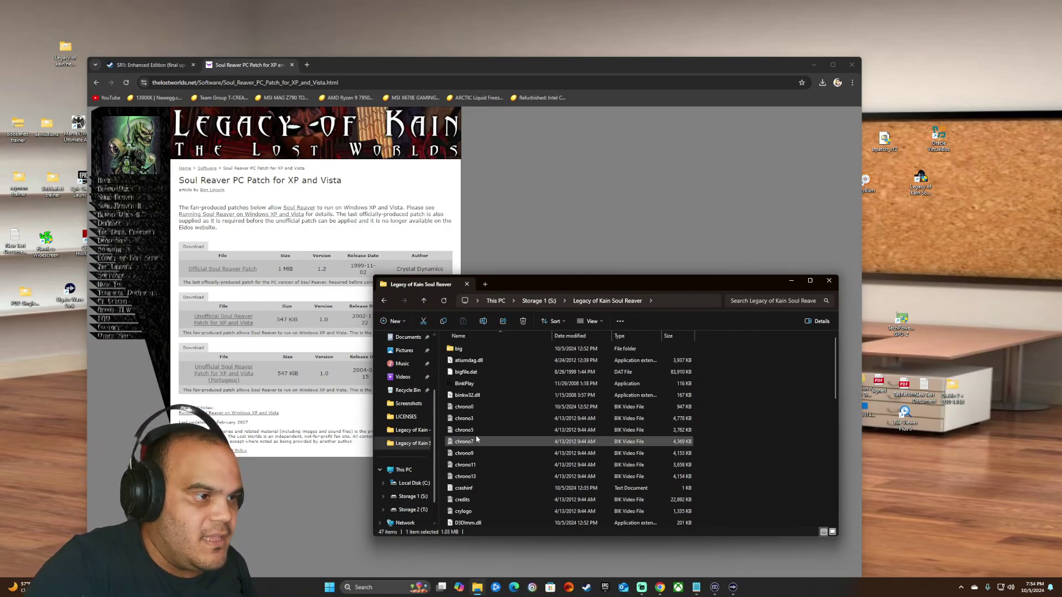
{"action": "scroll", "coordinate": [701, 476], "scroll_direction": "down", "scroll_amount": 5}
{"action": "scroll", "coordinate": [802, 485], "scroll_direction": "down", "scroll_amount": 2}
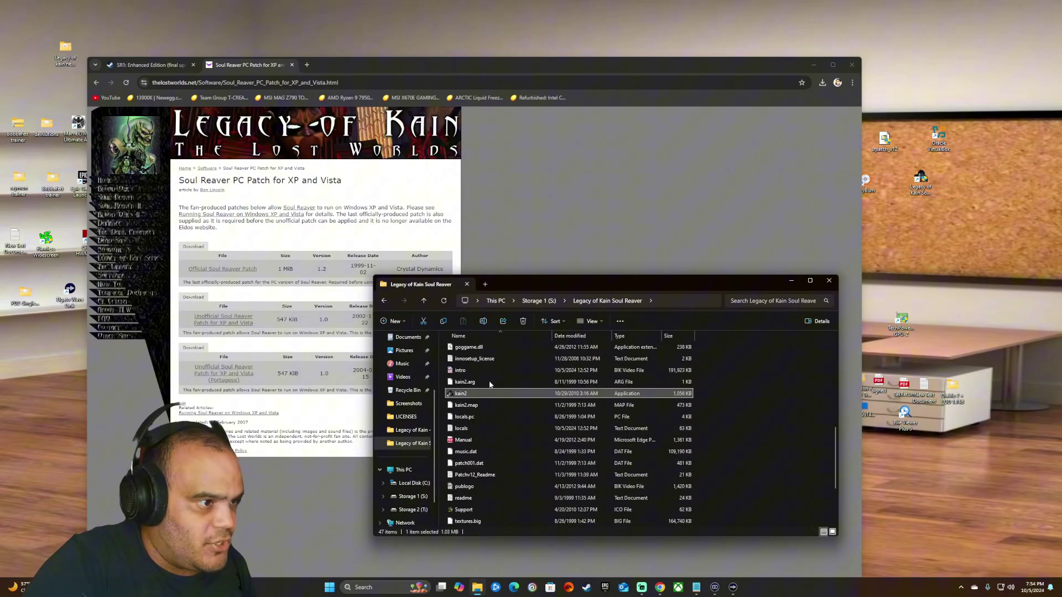
{"action": "right_click", "coordinate": [468, 395]}
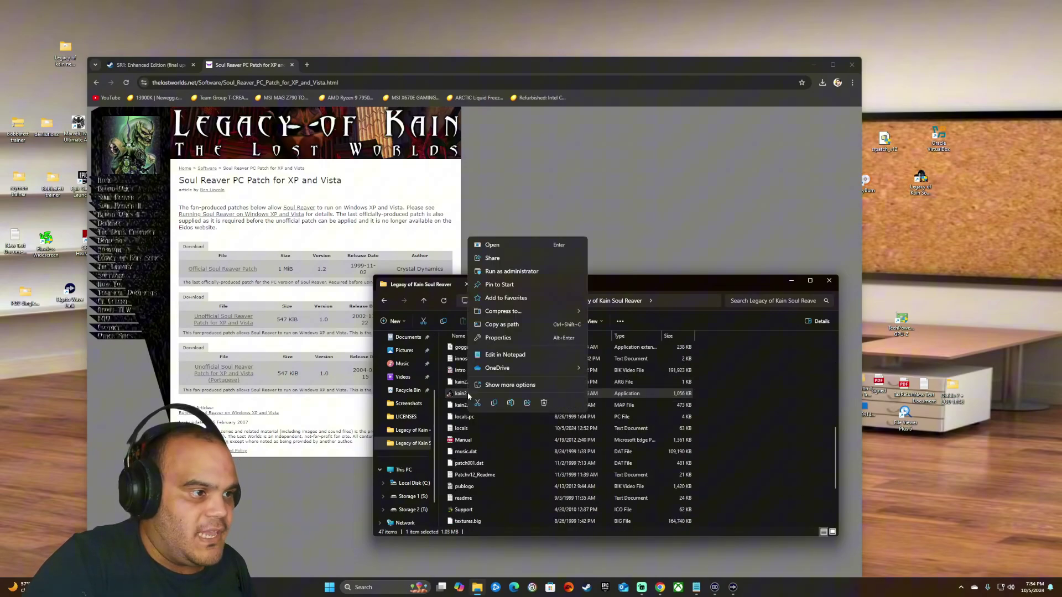
{"action": "left_click", "coordinate": [503, 338]}
{"action": "left_click", "coordinate": [513, 366]}
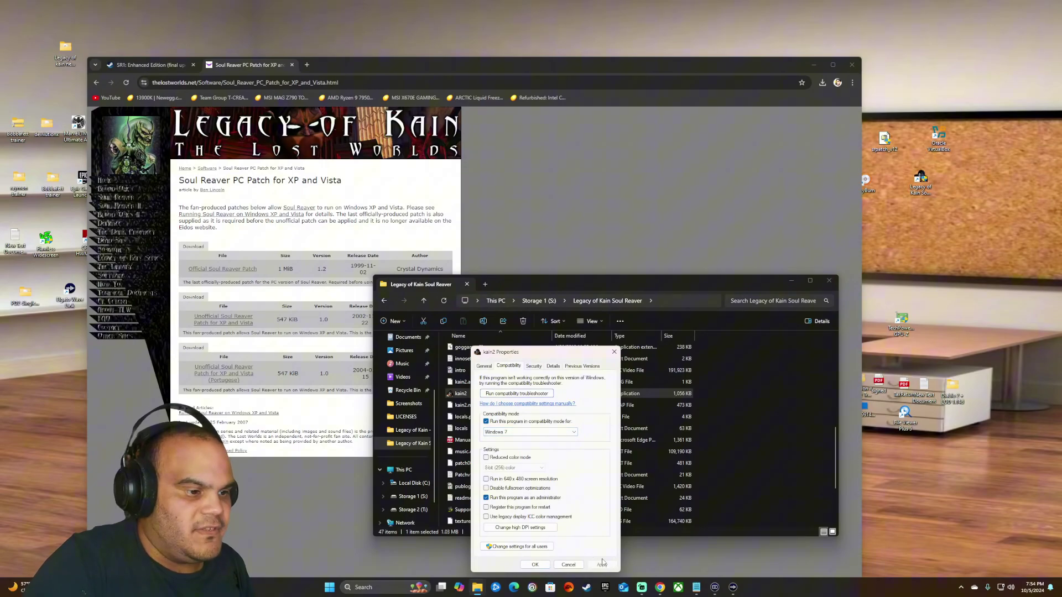
{"action": "left_click", "coordinate": [602, 565]}
{"action": "left_click", "coordinate": [577, 565]}
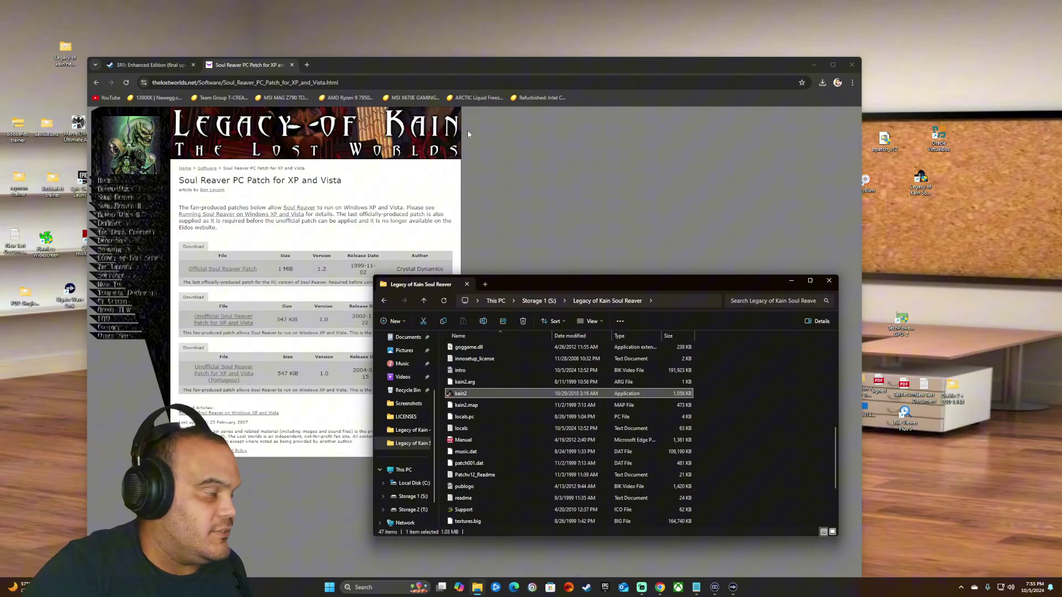
Step: Switch Chrome to the SR1: Enhanced Edition discussion and scroll down its page
{"action": "left_click", "coordinate": [186, 66]}
{"action": "left_click", "coordinate": [186, 66]}
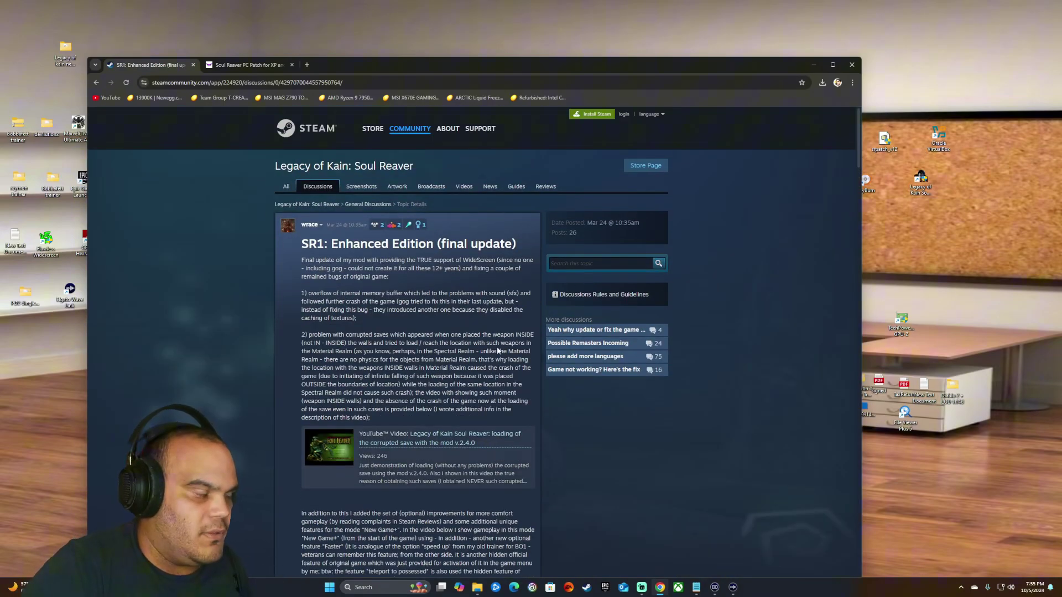
{"action": "scroll", "coordinate": [498, 350], "scroll_direction": "down", "scroll_amount": 2}
{"action": "scroll", "coordinate": [443, 287], "scroll_direction": "down", "scroll_amount": 7}
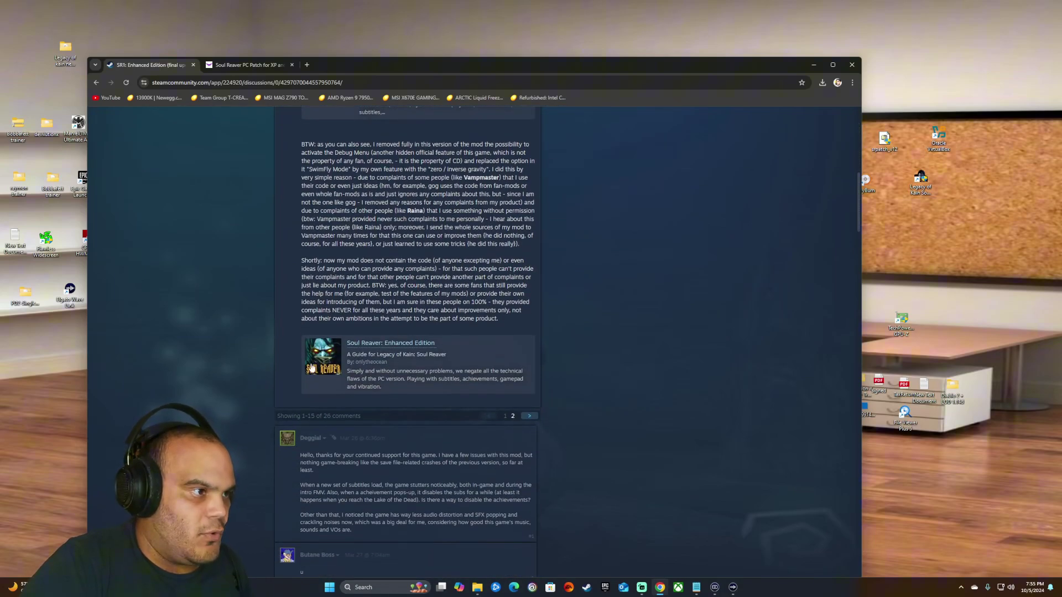
Step: Open the Soul Reaver: Enhanced Edition guide and read through its extraction instructions
{"action": "left_click", "coordinate": [454, 354]}
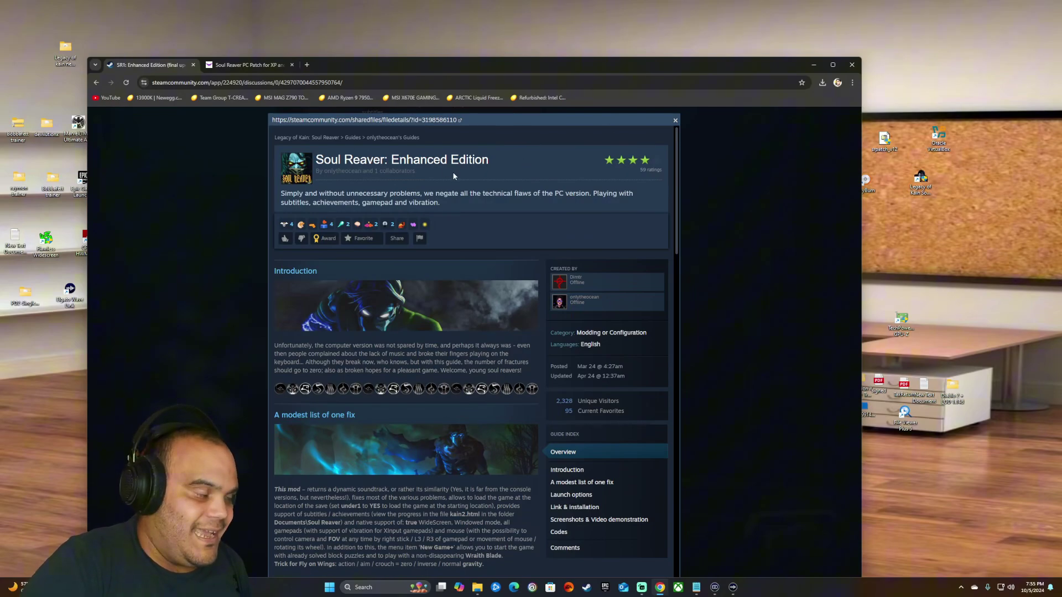
{"action": "scroll", "coordinate": [339, 327], "scroll_direction": "down", "scroll_amount": 2}
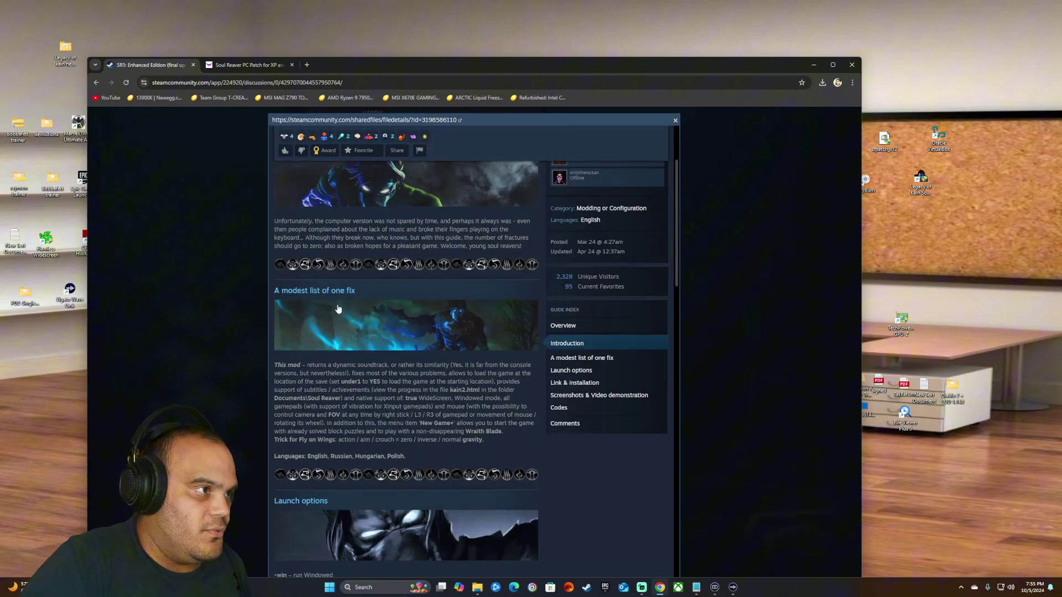
{"action": "scroll", "coordinate": [355, 392], "scroll_direction": "down", "scroll_amount": 2}
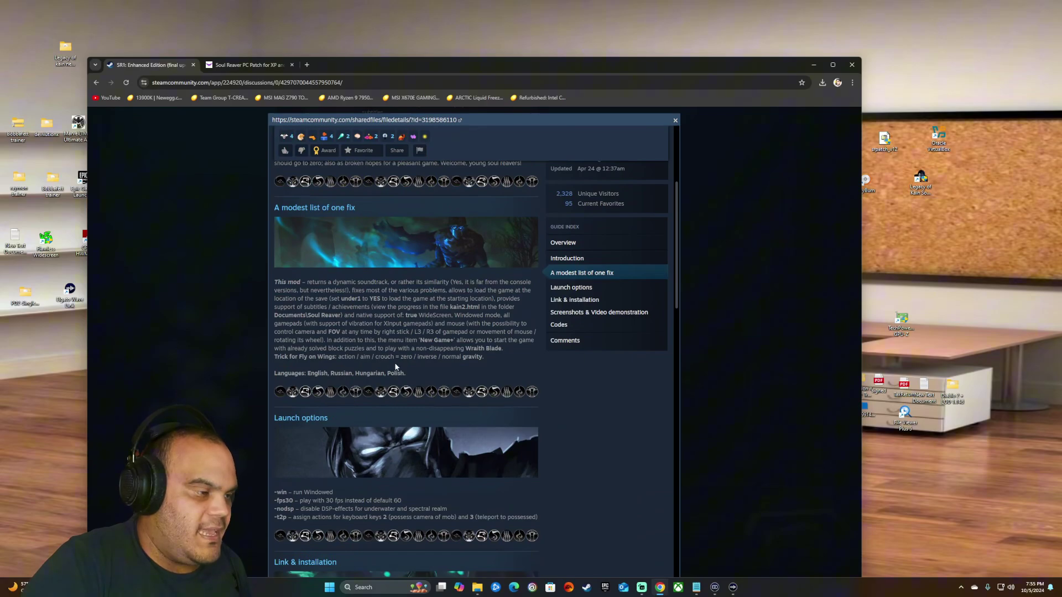
{"action": "scroll", "coordinate": [359, 369], "scroll_direction": "down", "scroll_amount": 4}
{"action": "scroll", "coordinate": [417, 286], "scroll_direction": "down", "scroll_amount": 4}
{"action": "scroll", "coordinate": [403, 291], "scroll_direction": "up", "scroll_amount": 4}
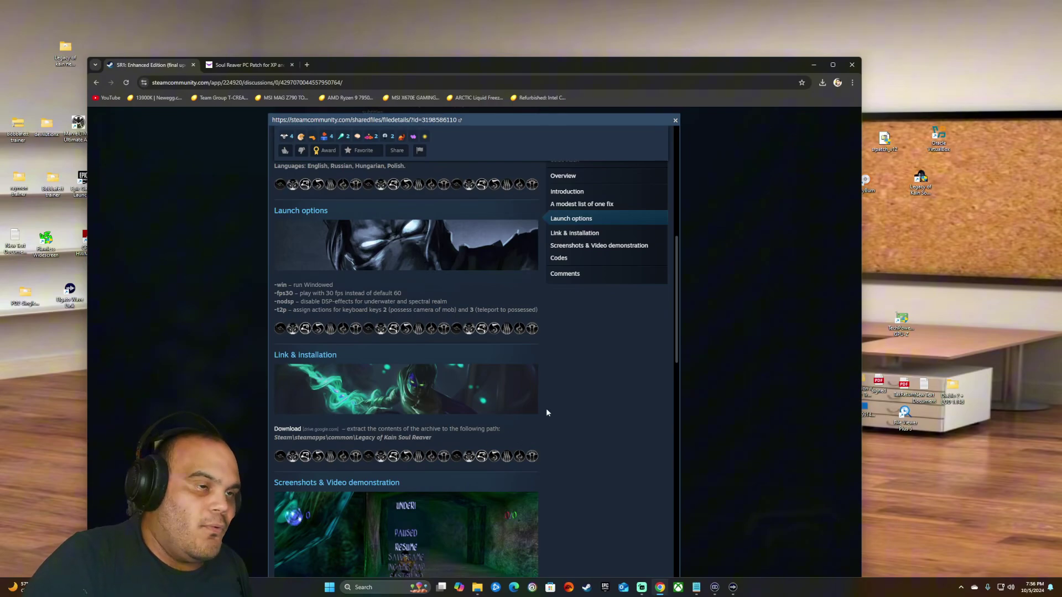
Step: Open the 'Legacy of kain new video' folder and select its eight mod files, big to intr0
{"action": "left_click", "coordinate": [479, 589]}
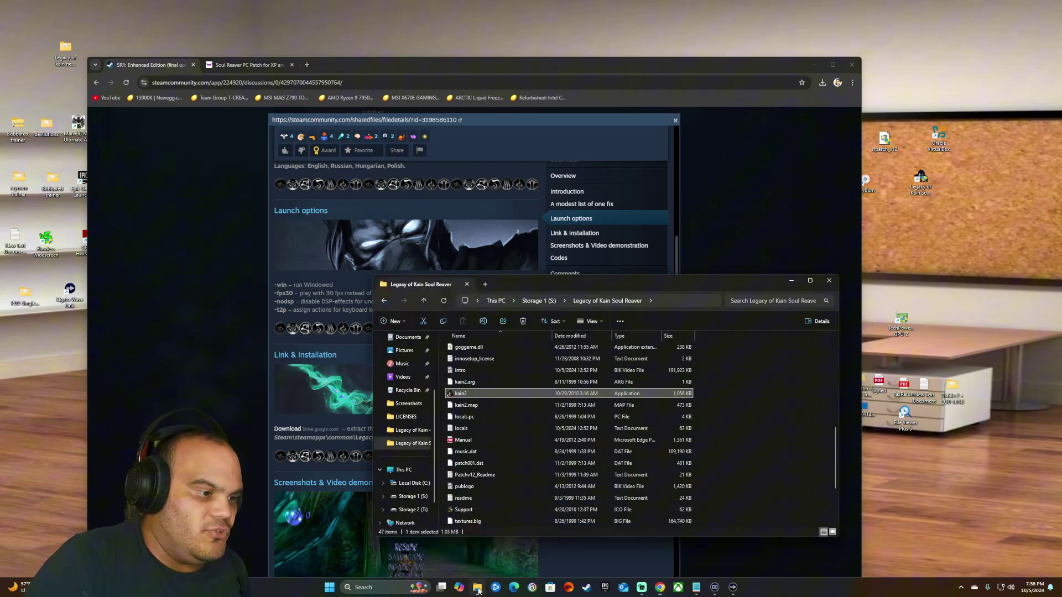
{"action": "double_click", "coordinate": [65, 50]}
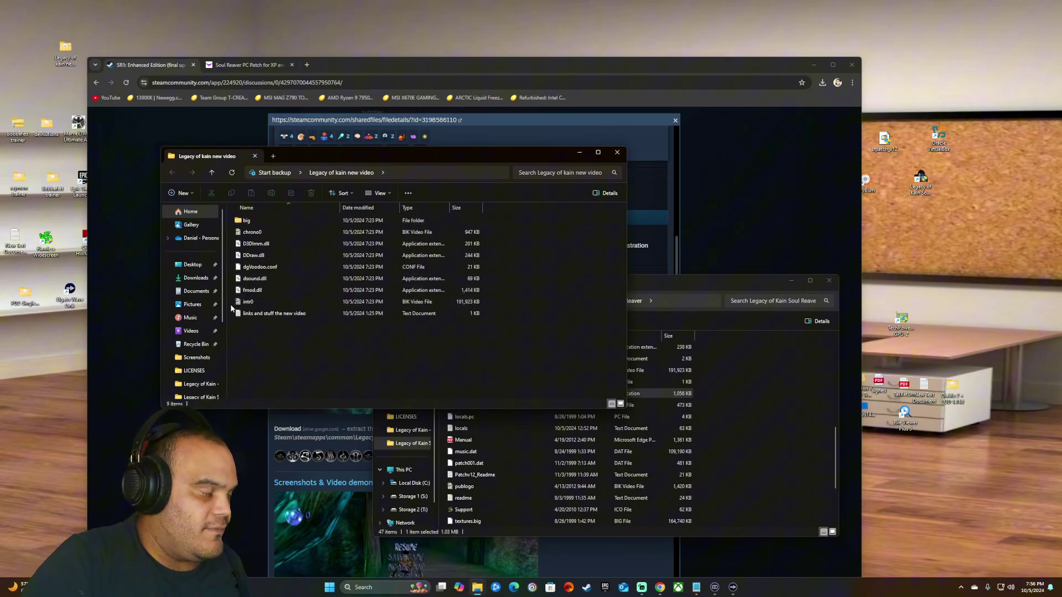
{"action": "left_click_drag", "start_coordinate": [235, 310], "coordinate": [280, 309]}
{"action": "right_click", "coordinate": [248, 221]}
{"action": "left_click", "coordinate": [224, 223]}
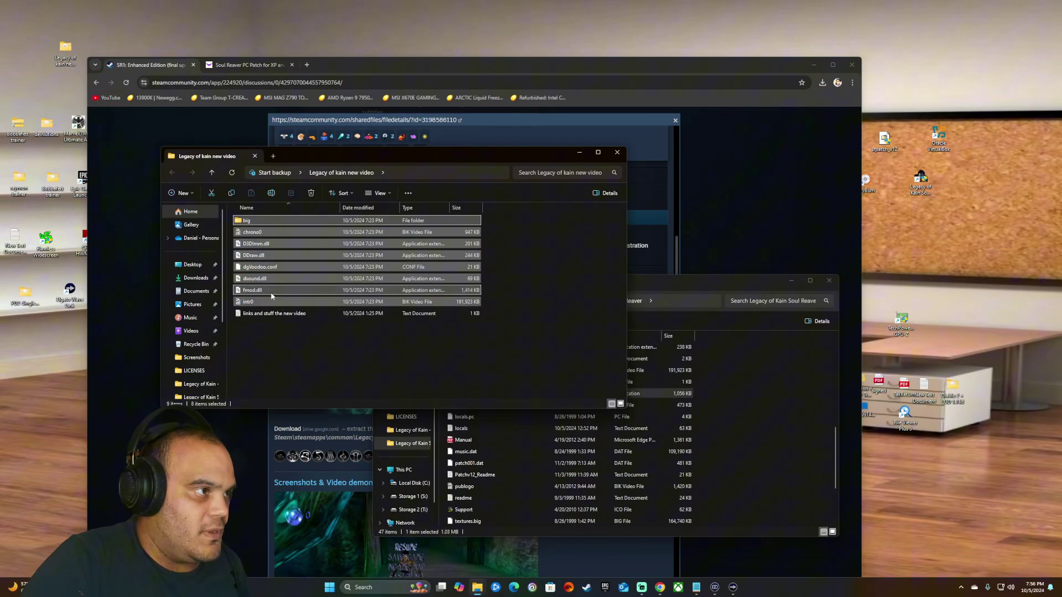
{"action": "right_click", "coordinate": [271, 306]}
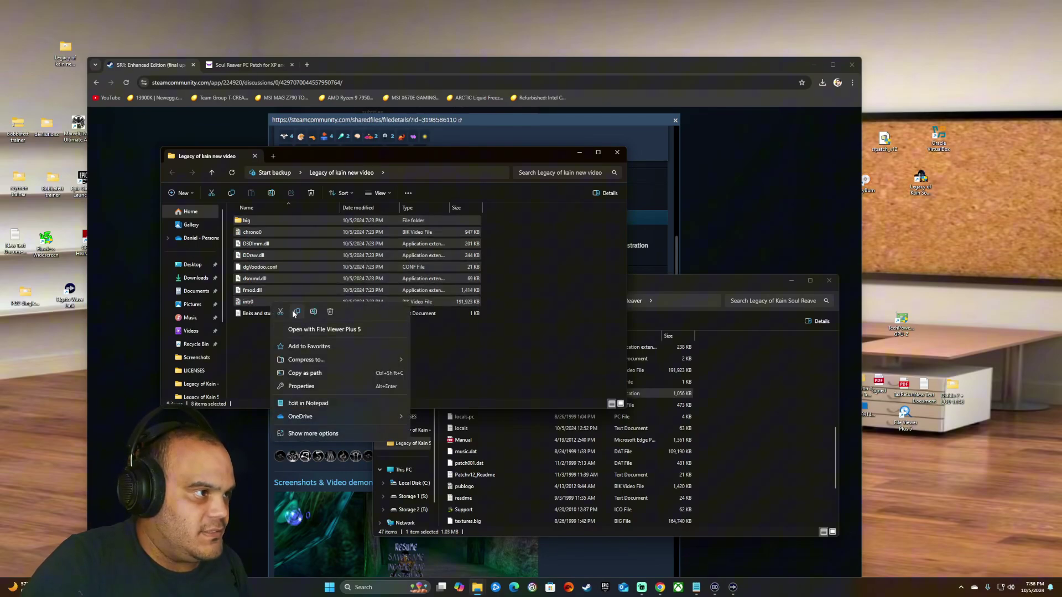
{"action": "left_click", "coordinate": [531, 416]}
Step: Play intro.bik from the game's install folder
{"action": "left_click", "coordinate": [721, 357]}
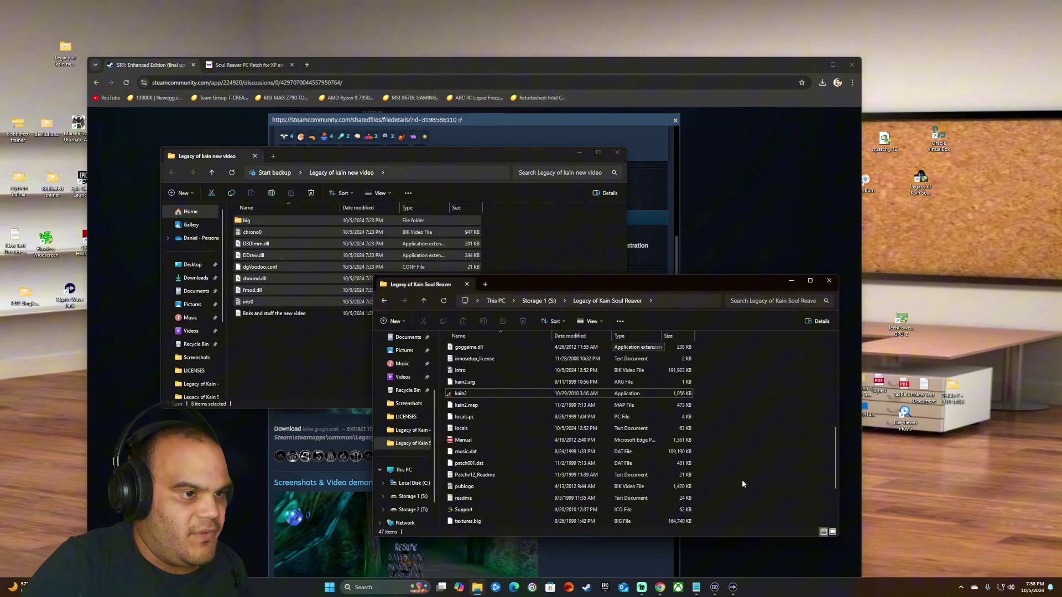
{"action": "left_click", "coordinate": [299, 354]}
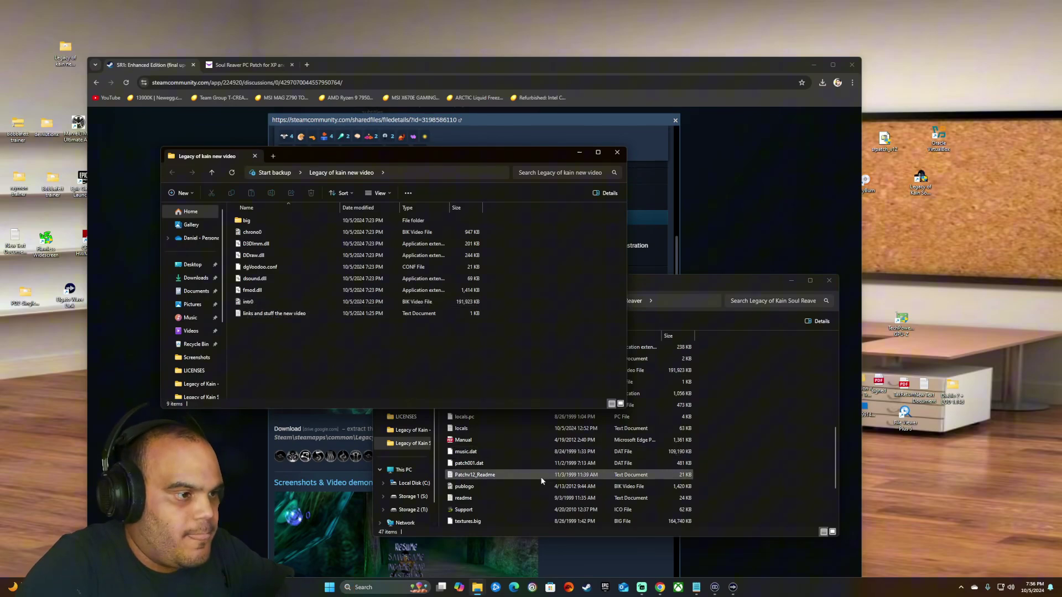
{"action": "left_click", "coordinate": [754, 443]}
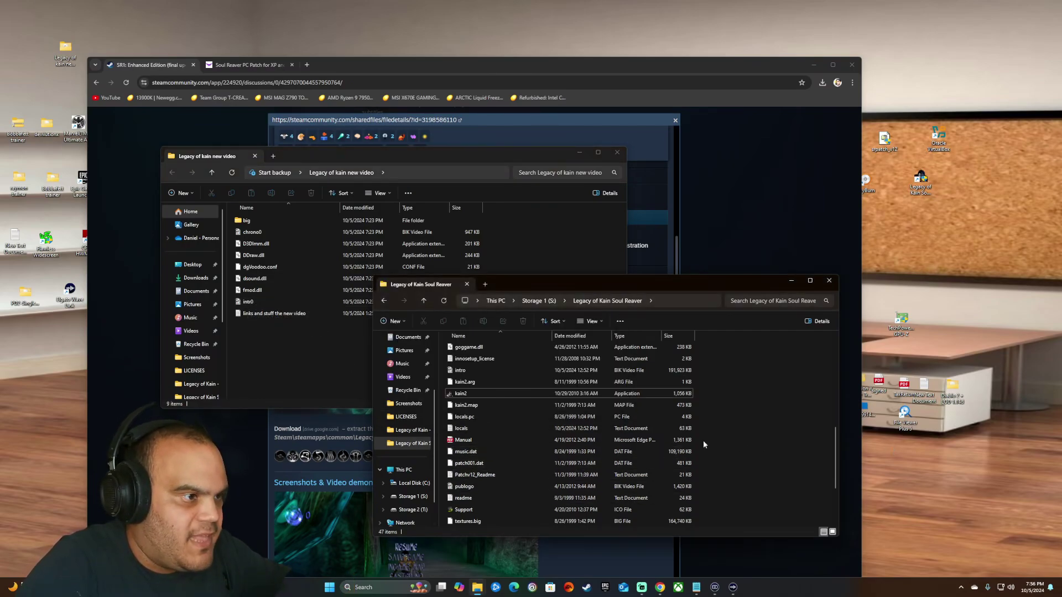
{"action": "scroll", "coordinate": [553, 428], "scroll_direction": "up", "scroll_amount": 1}
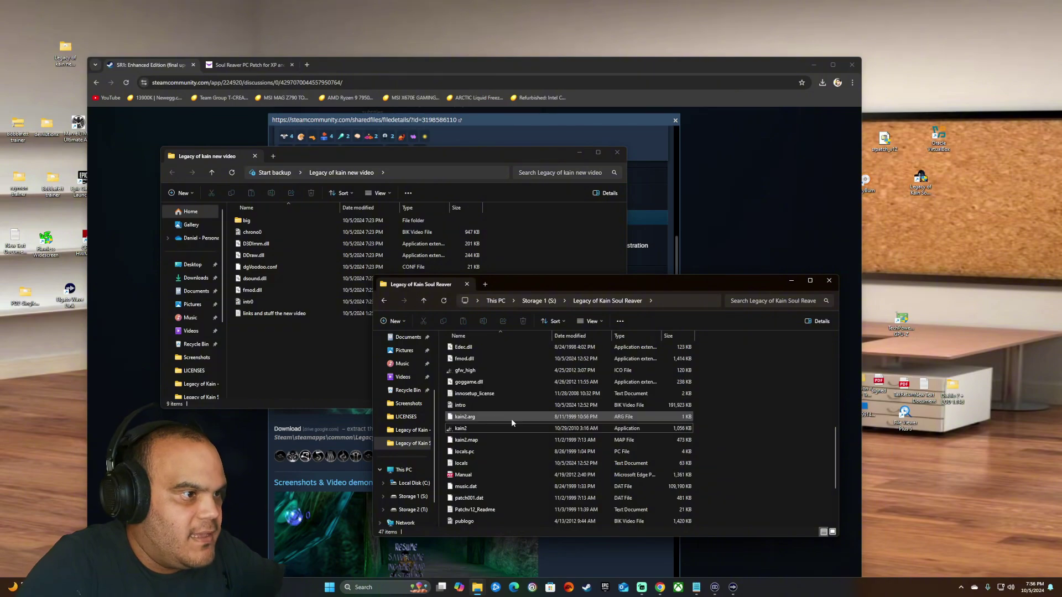
{"action": "double_click", "coordinate": [459, 405]}
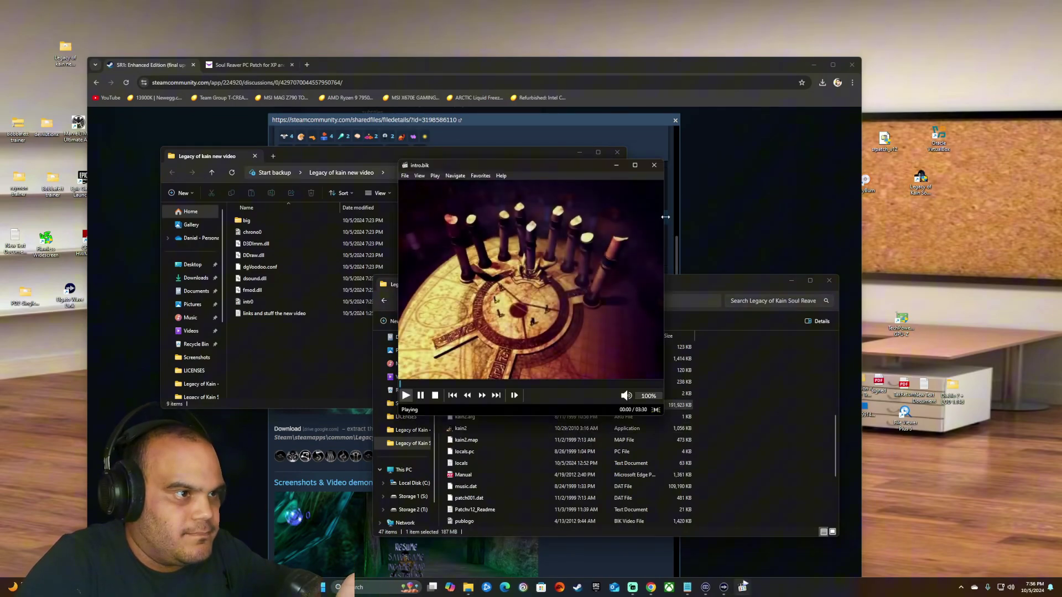
Step: Close the intro.bik video player
{"action": "left_click", "coordinate": [654, 164]}
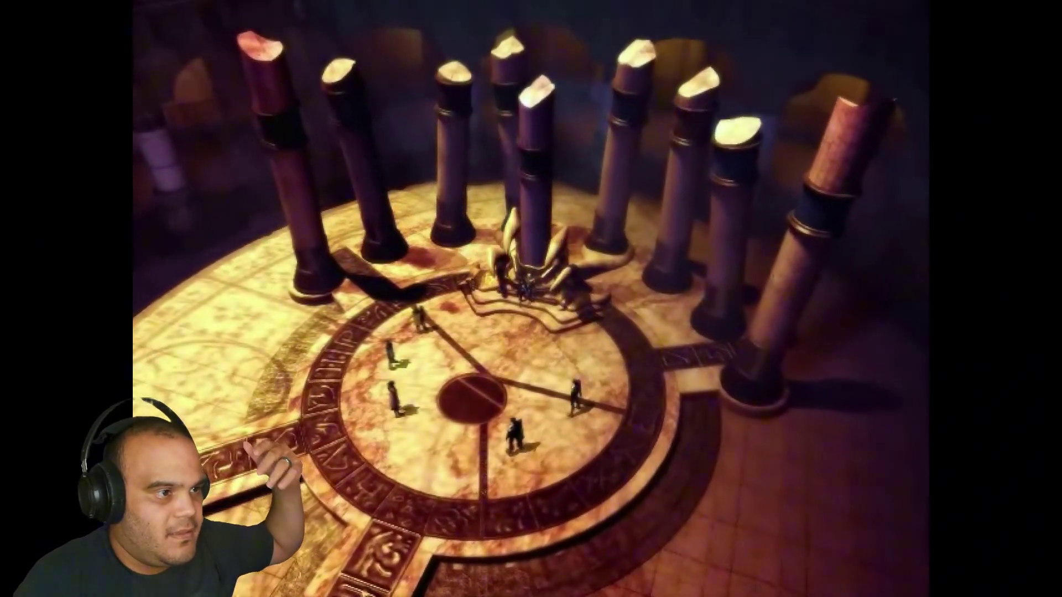
Step: Skip the cutscene, run Raziel down the green corridor to the wall, and pause the game
{"action": "key", "text": "Escape"}
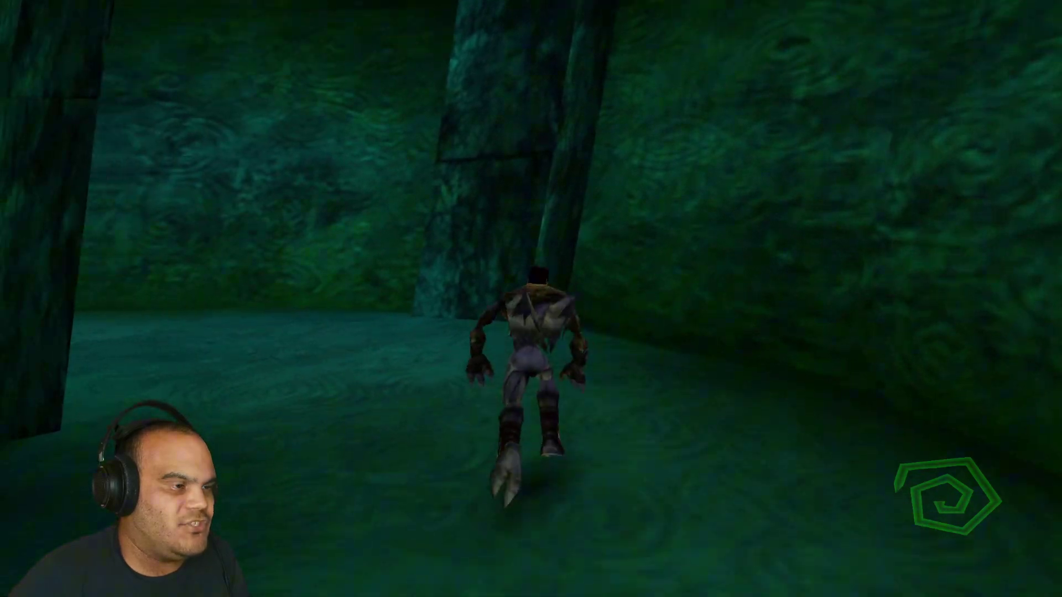
{"action": "key", "text": "Up"}
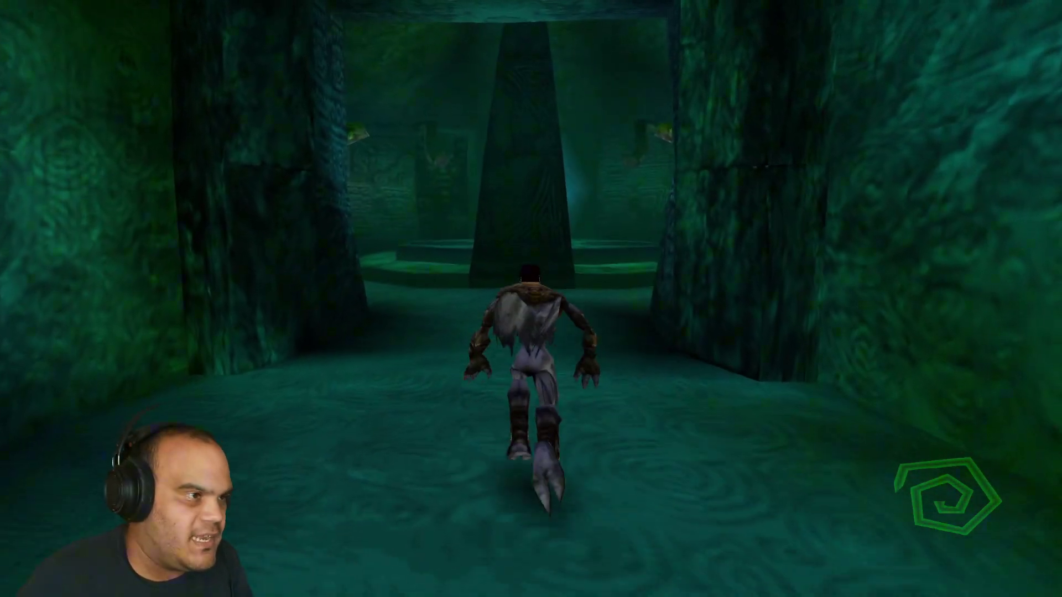
{"action": "key", "text": "Right"}
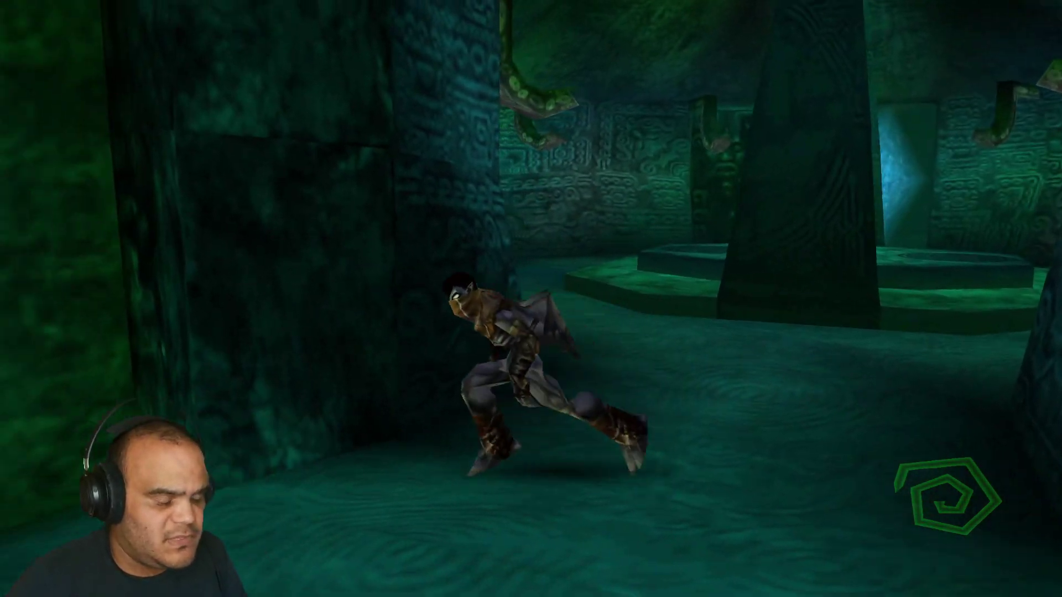
{"action": "key", "text": "Up"}
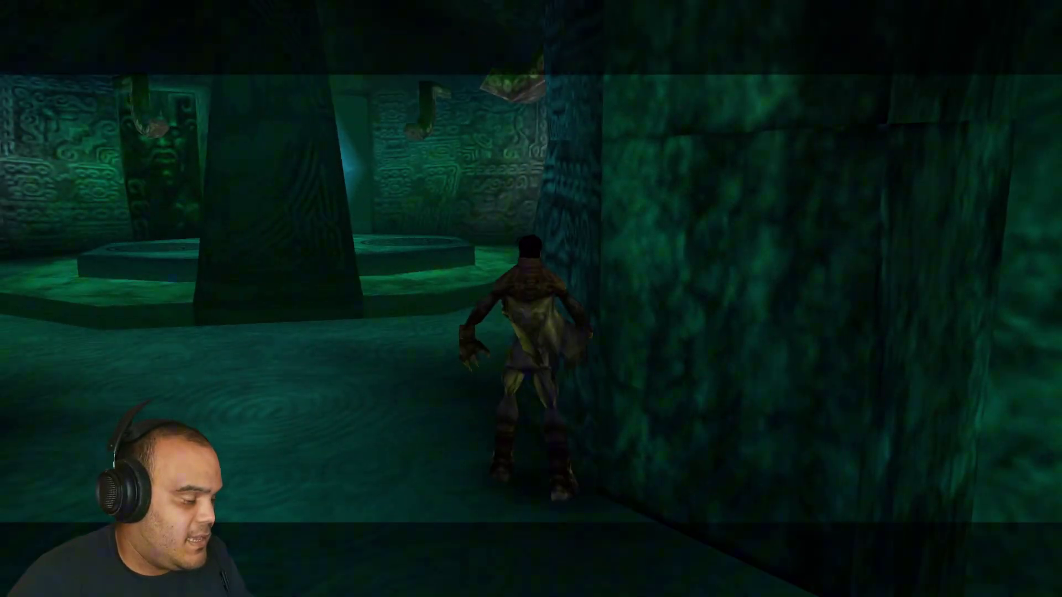
{"action": "key", "text": "Escape"}
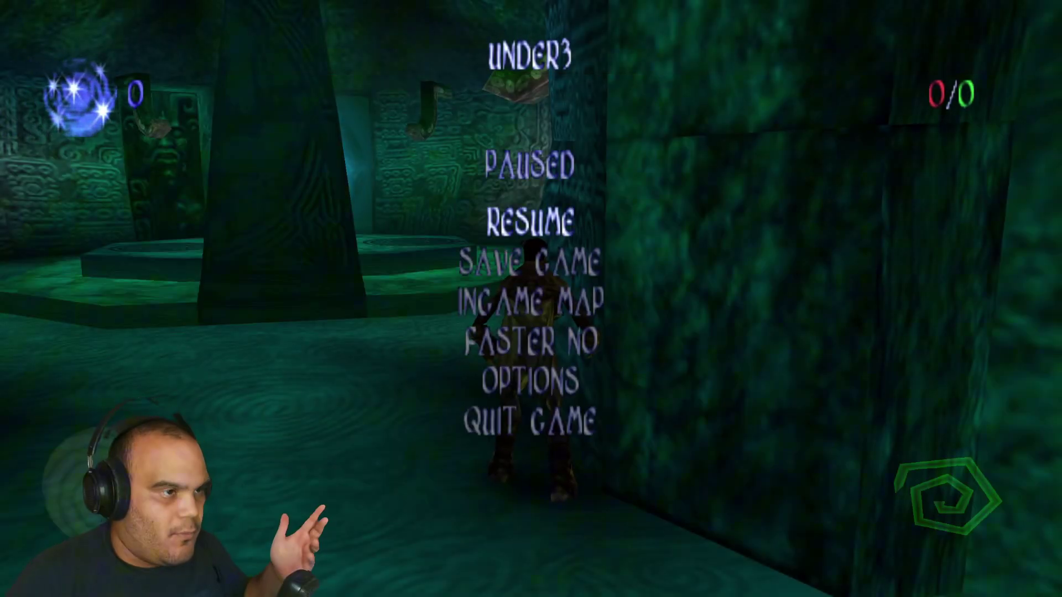